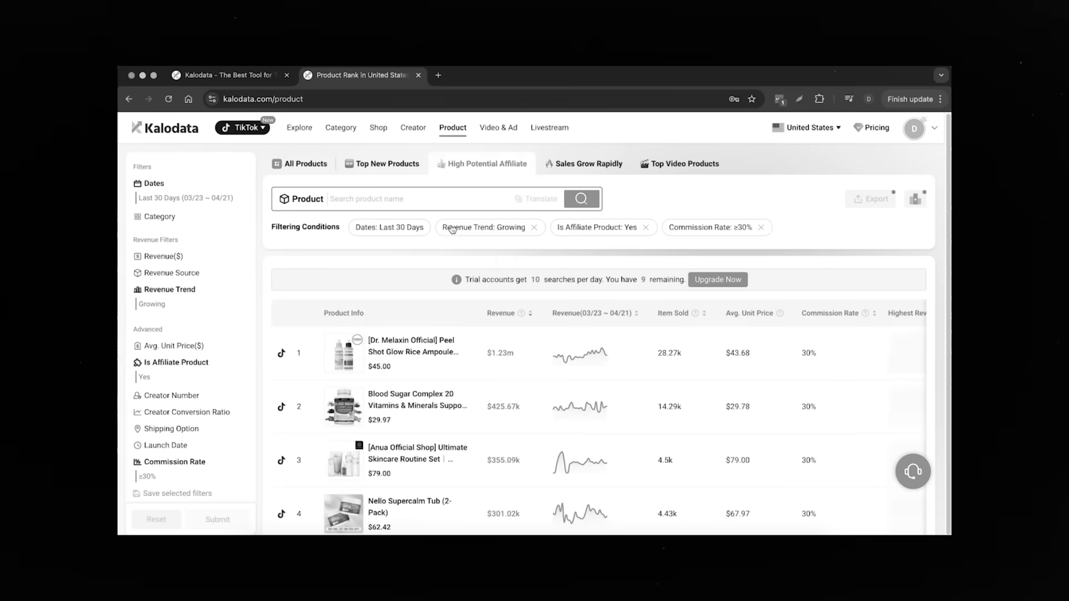
Step: Browse the Last 30 Days product ranking led by Yerba Magic at $4.14m revenue
{"action": "scroll", "coordinate": [644, 307], "scroll_direction": "down", "scroll_amount": 3}
{"action": "scroll", "coordinate": [513, 249], "scroll_direction": "down", "scroll_amount": 3}
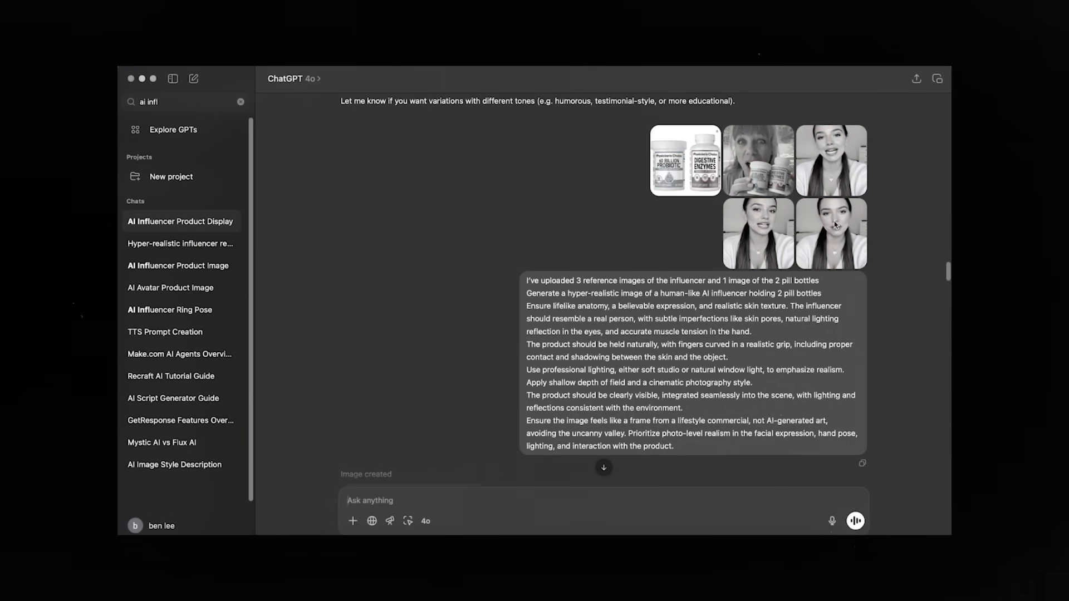
{"action": "scroll", "coordinate": [709, 352], "scroll_direction": "down", "scroll_amount": 1}
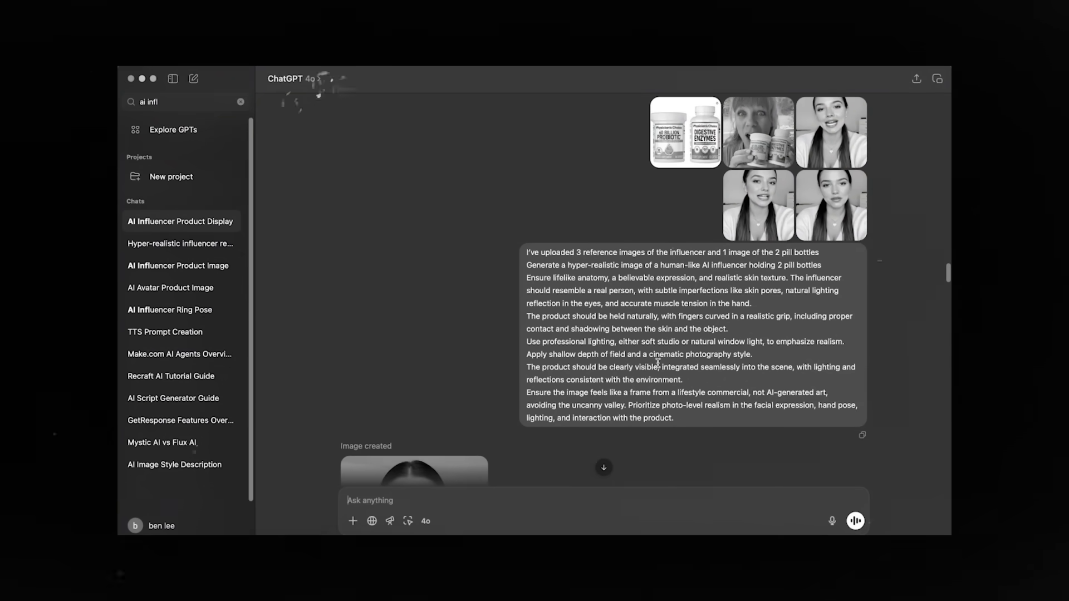
{"action": "scroll", "coordinate": [661, 362], "scroll_direction": "down", "scroll_amount": 5}
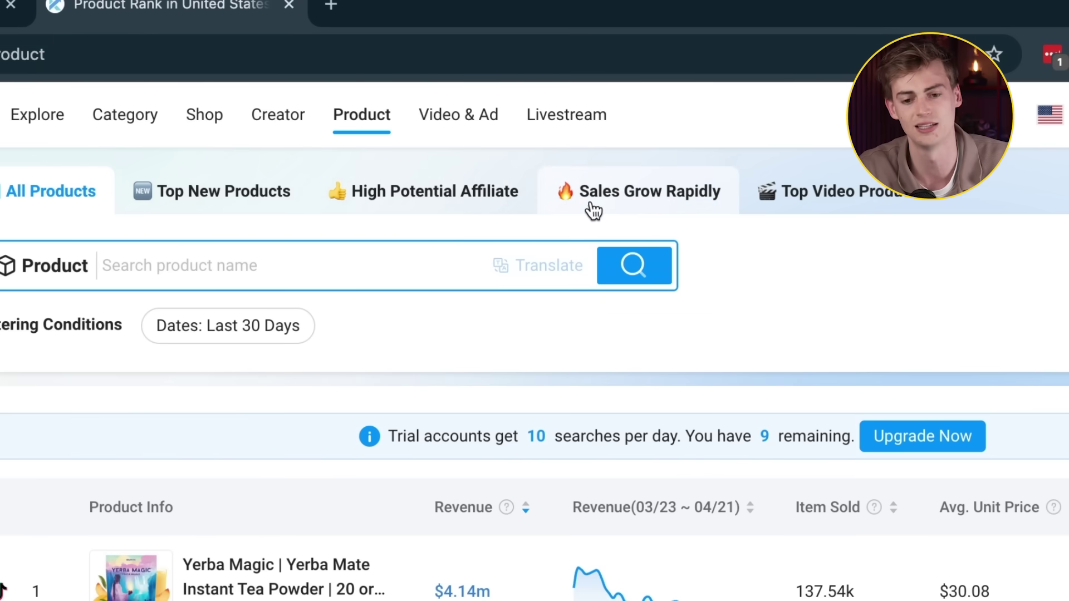
Step: Apply the High Potential Affiliate preset and browse products led by Dr. Melaxin's ampoule at $1.23m
{"action": "left_click", "coordinate": [434, 191]}
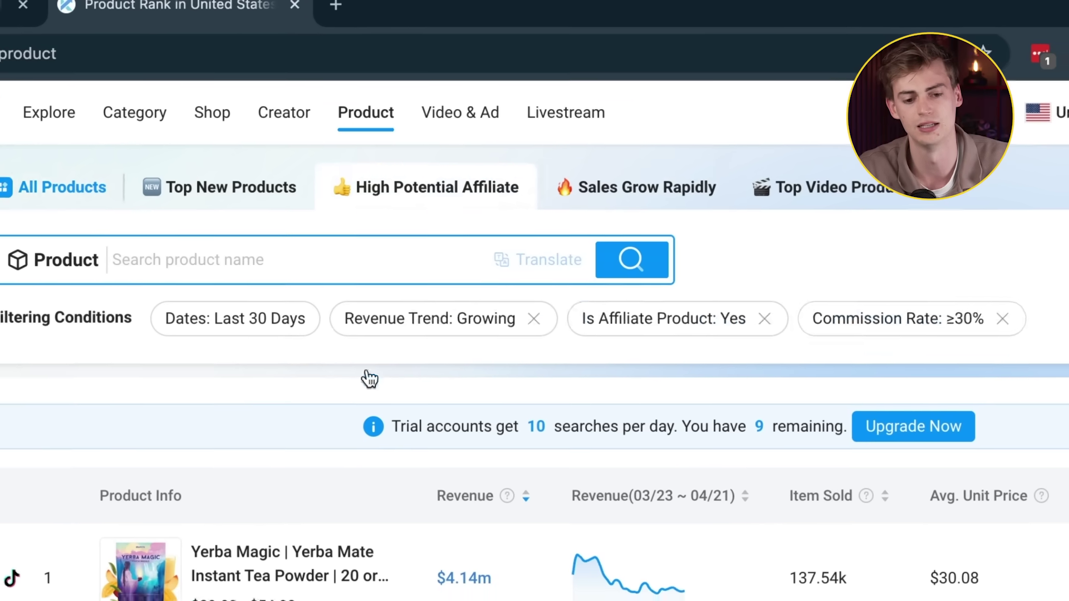
{"action": "scroll", "coordinate": [410, 250], "scroll_direction": "down", "scroll_amount": 2}
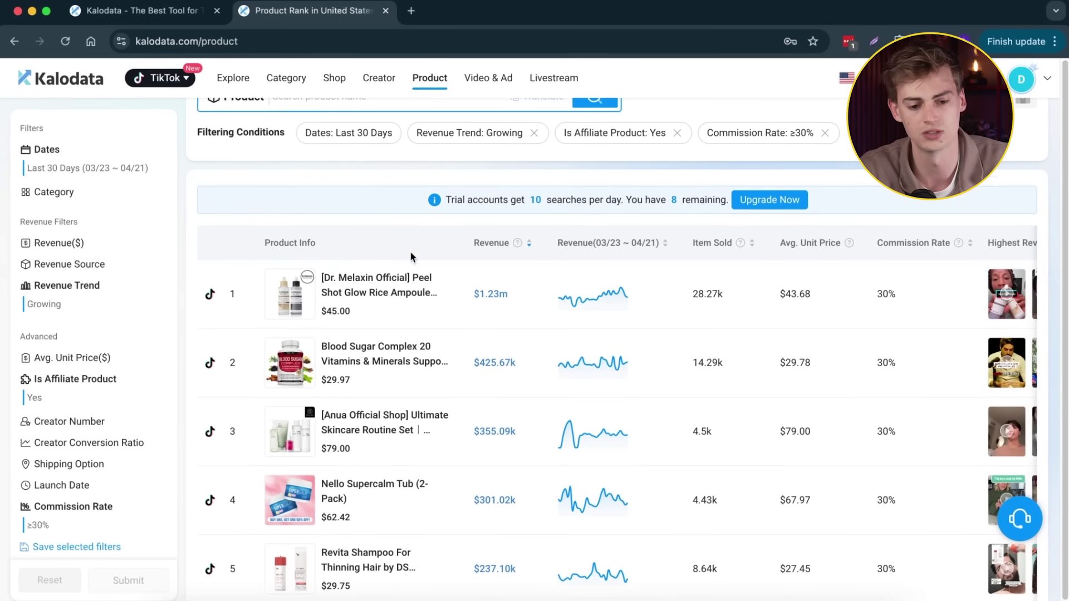
{"action": "scroll", "coordinate": [410, 278], "scroll_direction": "down", "scroll_amount": 3}
{"action": "scroll", "coordinate": [582, 334], "scroll_direction": "down", "scroll_amount": 1}
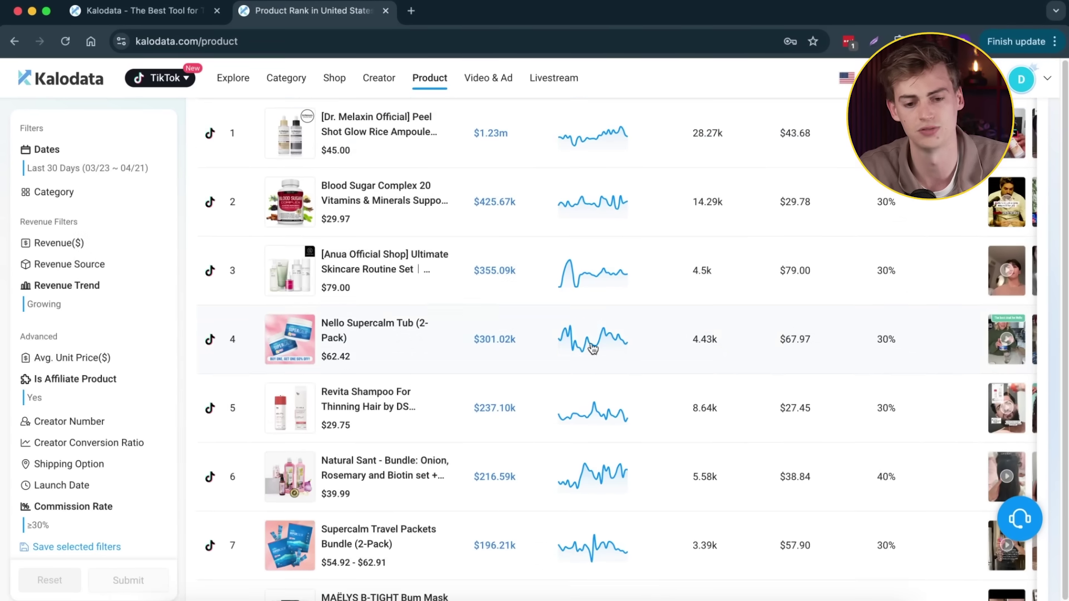
{"action": "scroll", "coordinate": [484, 337], "scroll_direction": "up", "scroll_amount": 1}
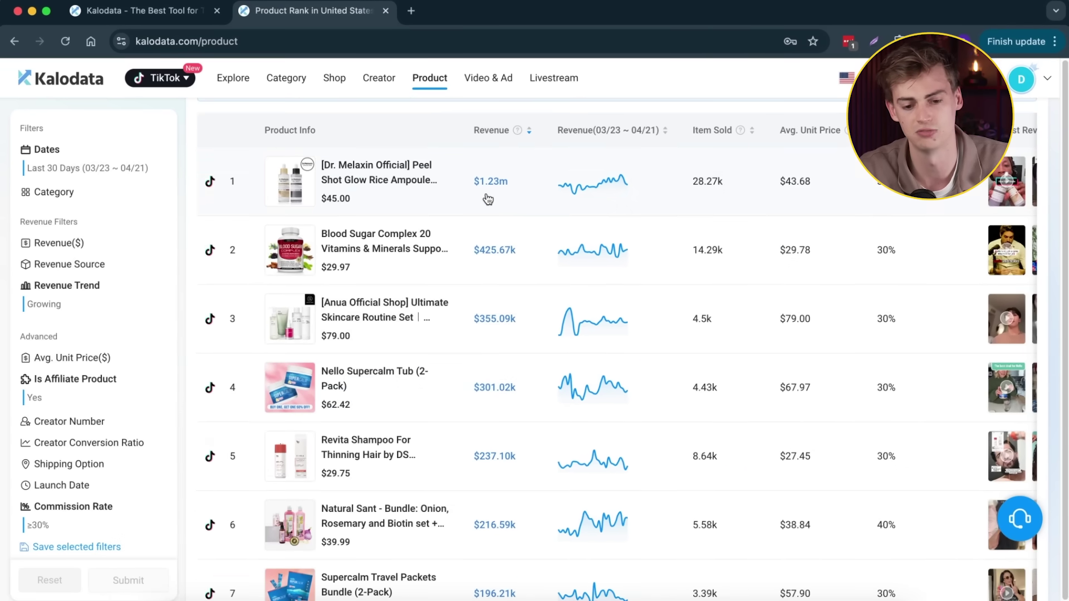
{"action": "scroll", "coordinate": [504, 287], "scroll_direction": "down", "scroll_amount": 2}
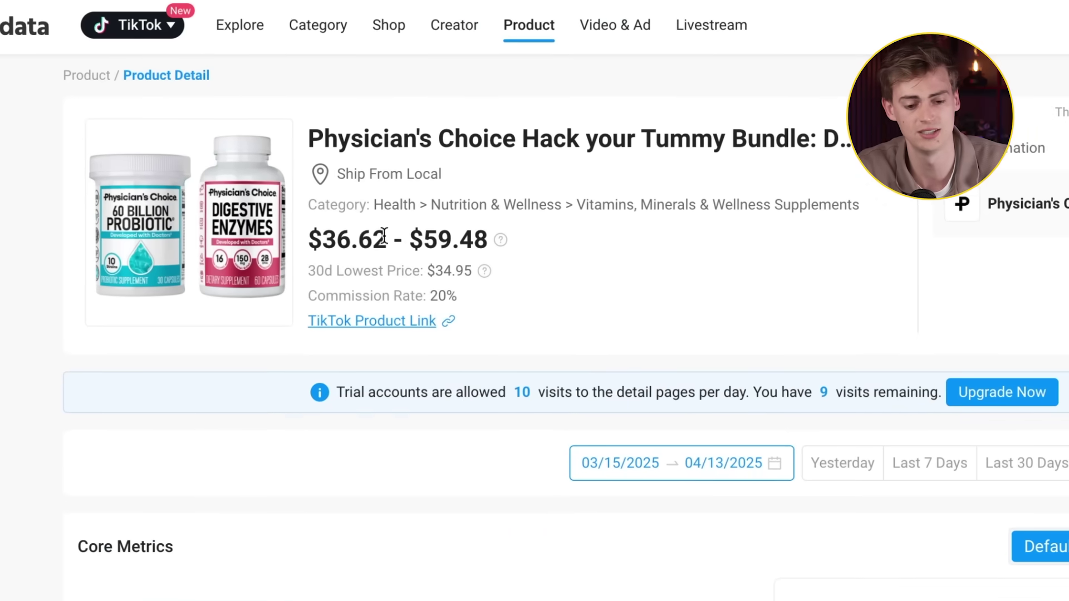
Step: Review the Physician's Choice bundle's Core Metrics, Creator and Video & Ad sections, previewing top videos
{"action": "scroll", "coordinate": [287, 306], "scroll_direction": "down", "scroll_amount": 5}
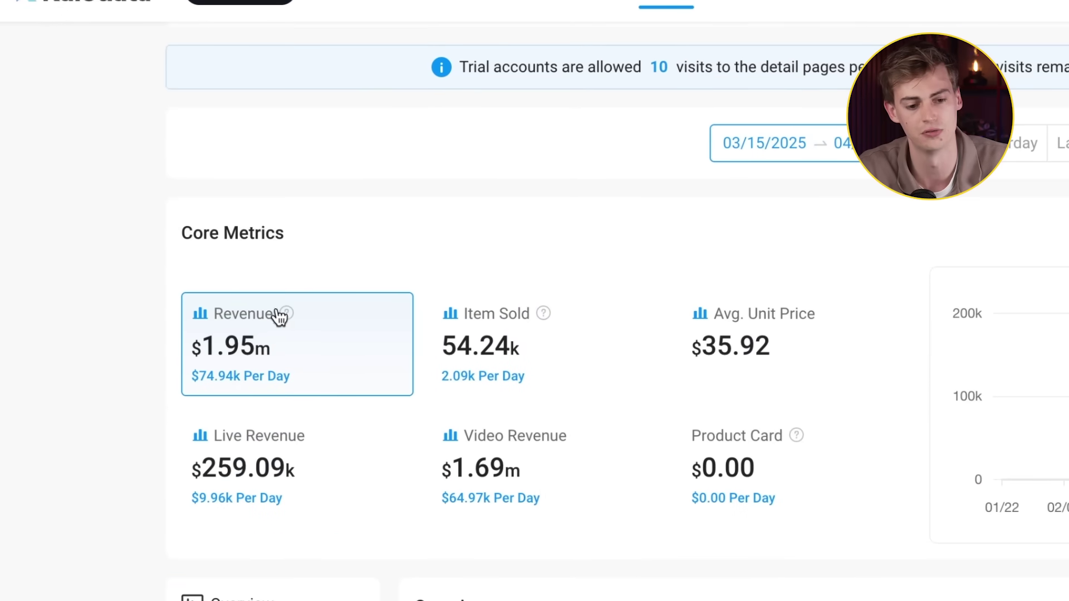
{"action": "scroll", "coordinate": [243, 388], "scroll_direction": "down", "scroll_amount": 2}
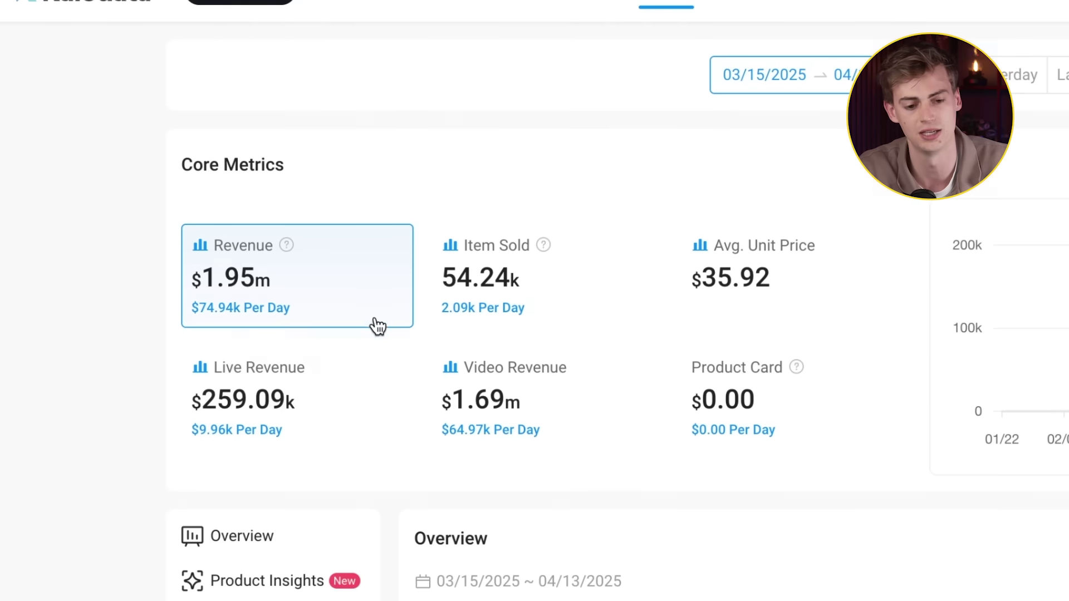
{"action": "scroll", "coordinate": [635, 306], "scroll_direction": "down", "scroll_amount": 10}
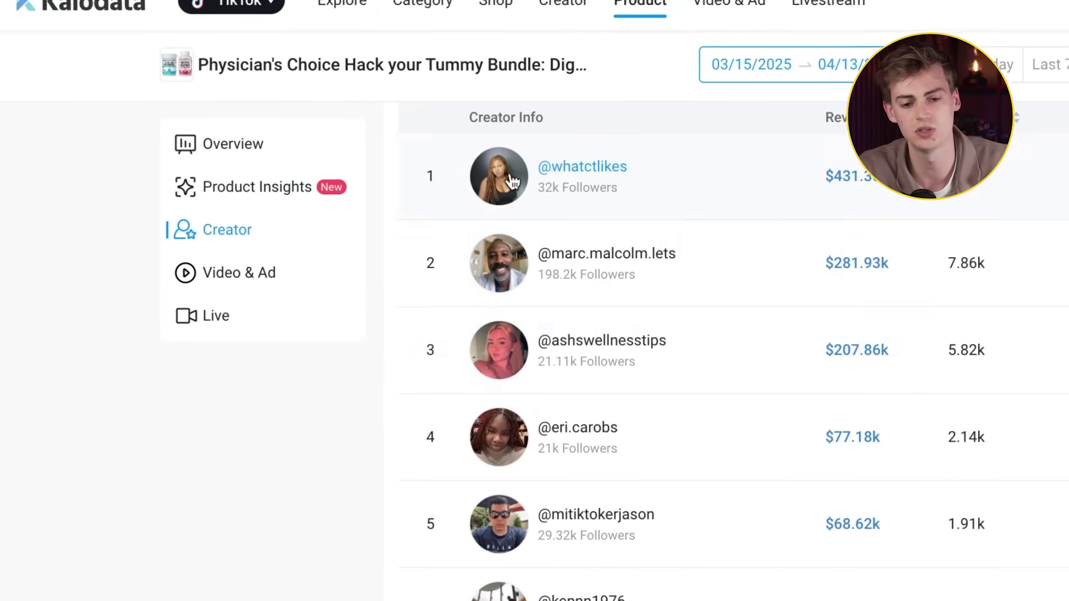
{"action": "scroll", "coordinate": [768, 278], "scroll_direction": "down", "scroll_amount": 4}
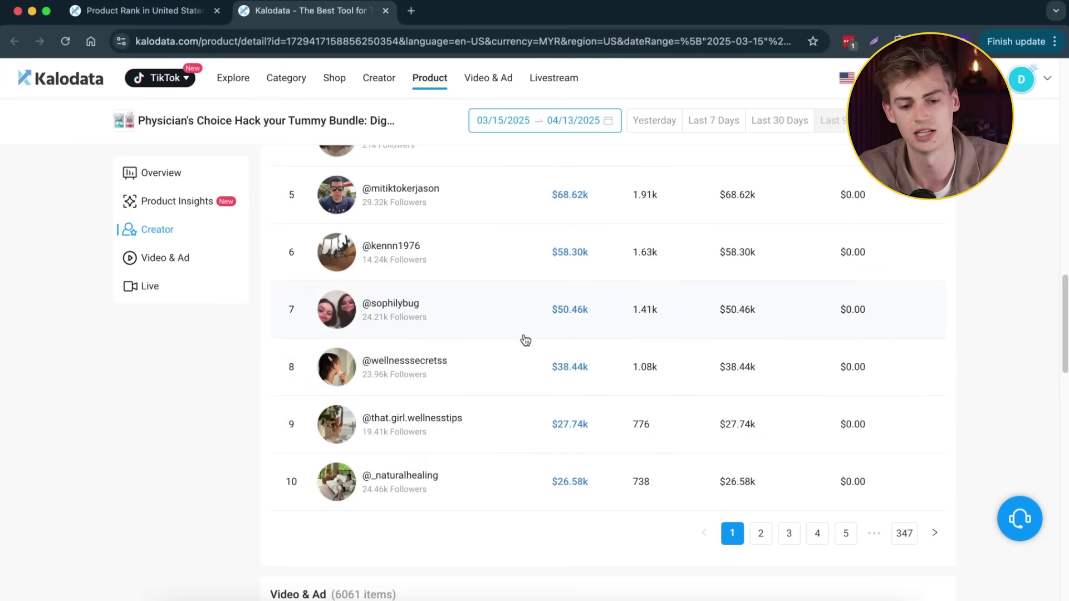
{"action": "scroll", "coordinate": [525, 340], "scroll_direction": "down", "scroll_amount": 8}
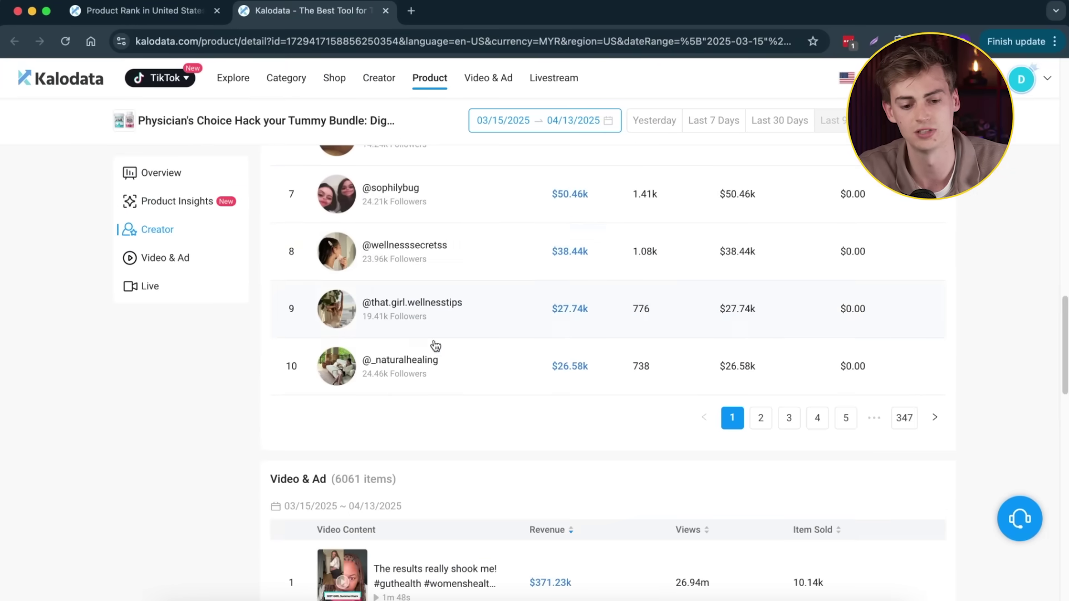
{"action": "mouse_move", "coordinate": [349, 235]}
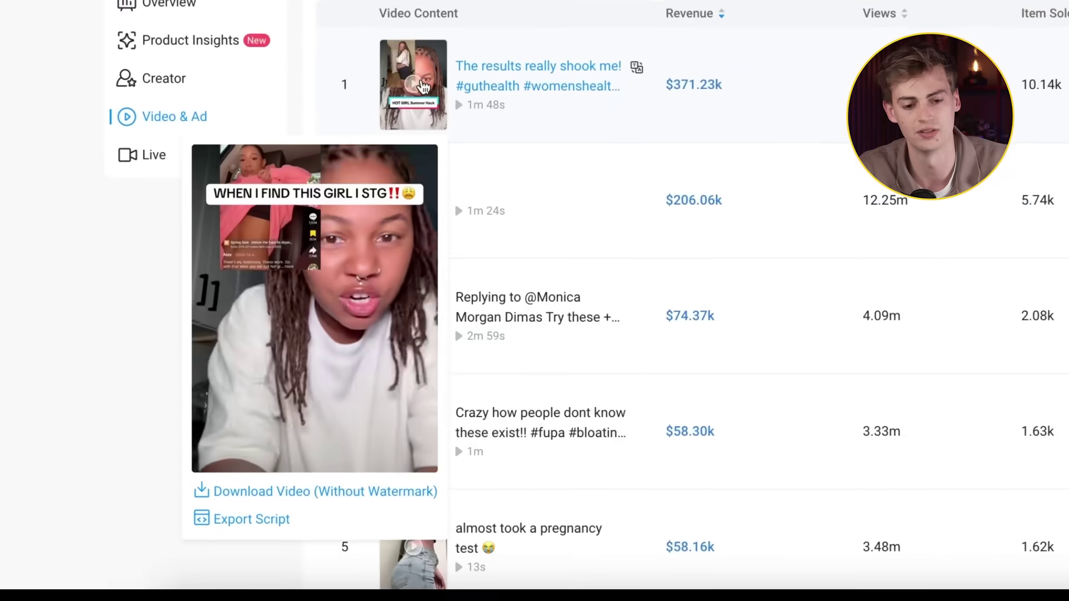
{"action": "scroll", "coordinate": [423, 87], "scroll_direction": "down", "scroll_amount": 3}
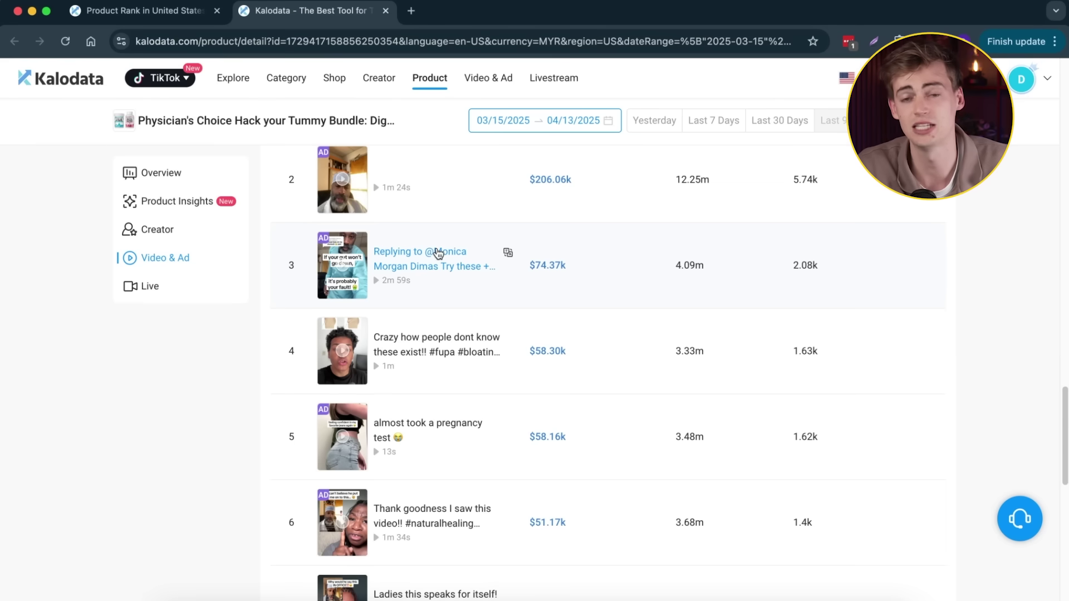
{"action": "mouse_move", "coordinate": [354, 195]}
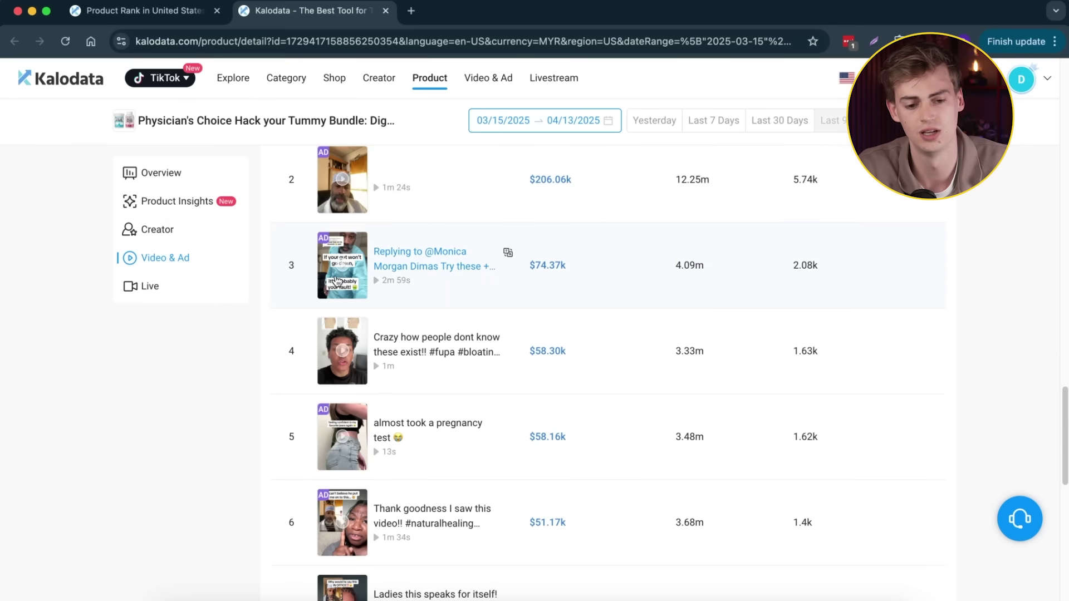
{"action": "mouse_move", "coordinate": [339, 280]}
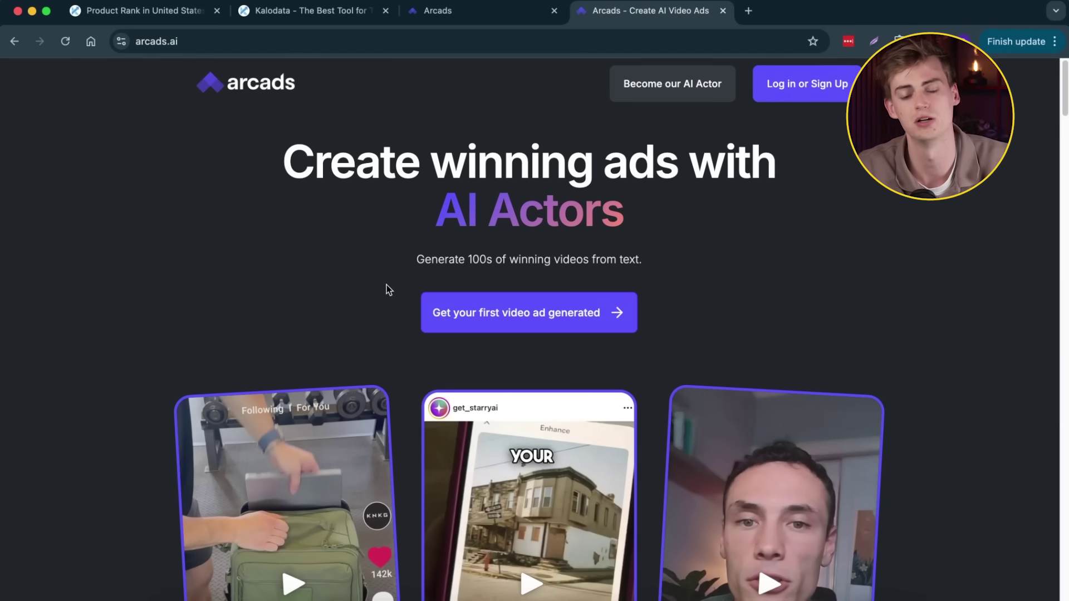
Step: Switch to the Arcads browser tab showing the New Project page
{"action": "scroll", "coordinate": [446, 293], "scroll_direction": "down", "scroll_amount": 5}
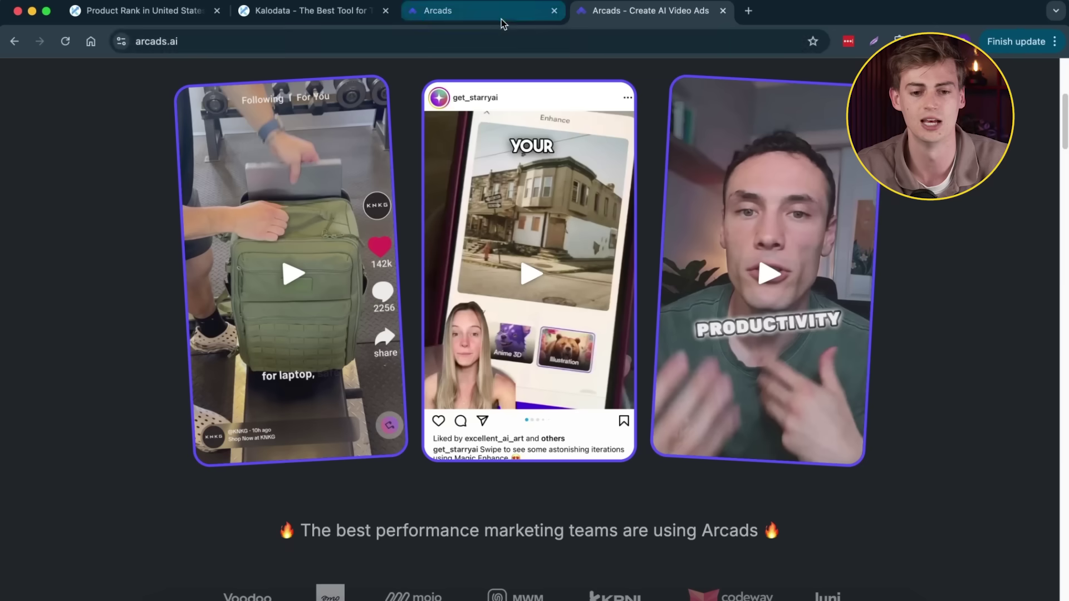
{"action": "left_click", "coordinate": [501, 19]}
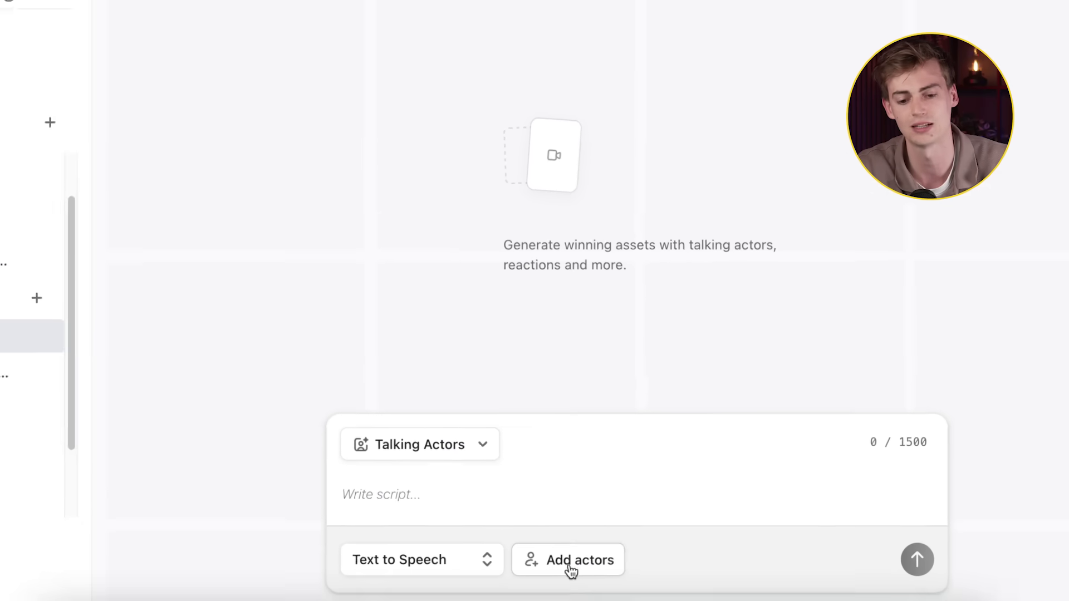
Step: Open Add actors and browse the Select actors grid of AI presenters
{"action": "left_click", "coordinate": [569, 560]}
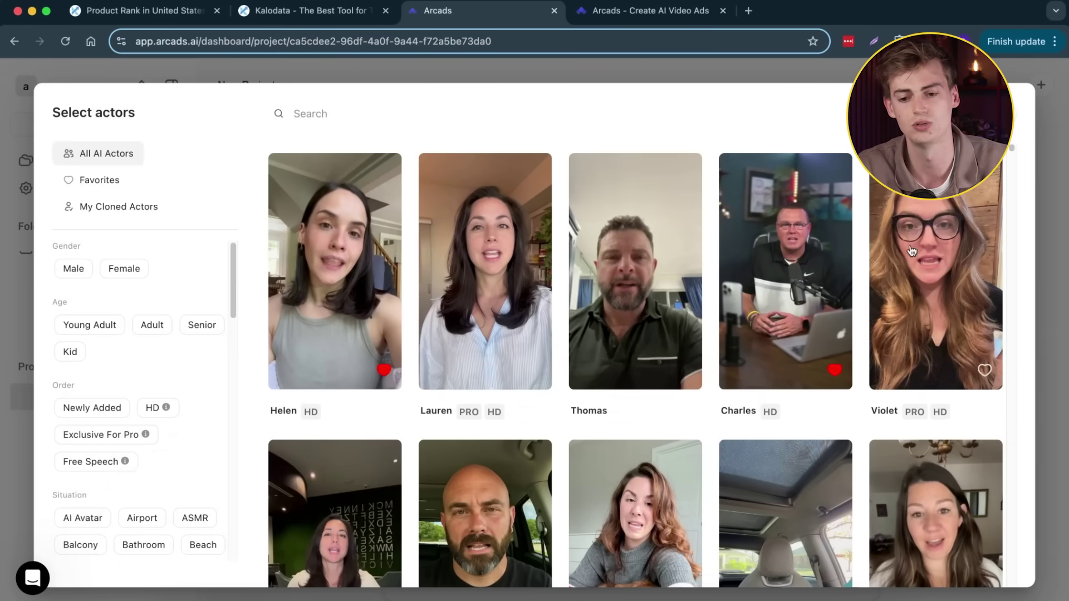
{"action": "scroll", "coordinate": [912, 251], "scroll_direction": "down", "scroll_amount": 15}
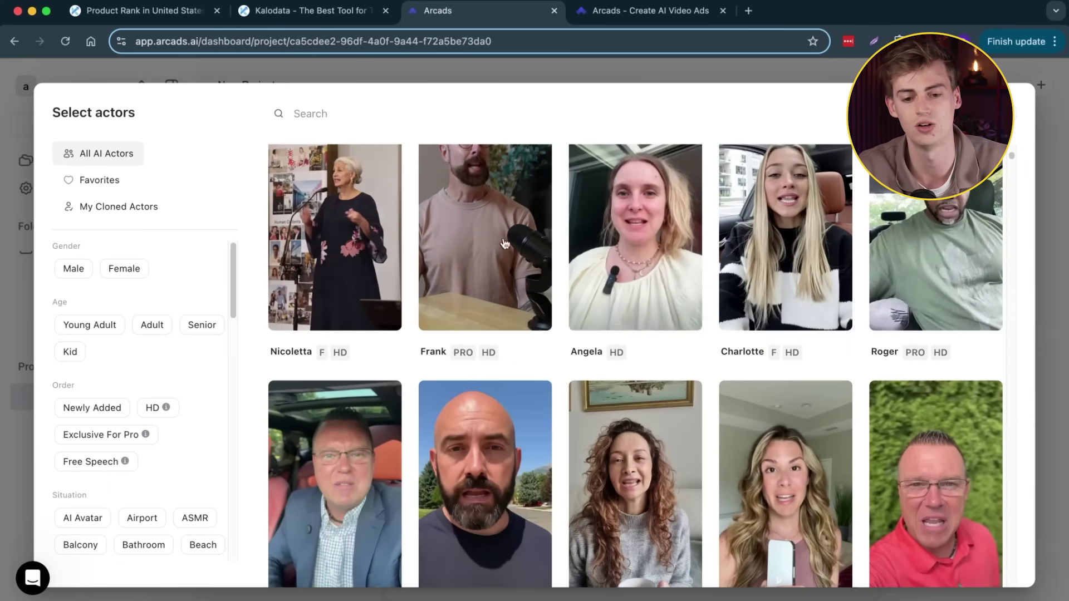
{"action": "scroll", "coordinate": [445, 390], "scroll_direction": "up", "scroll_amount": 5}
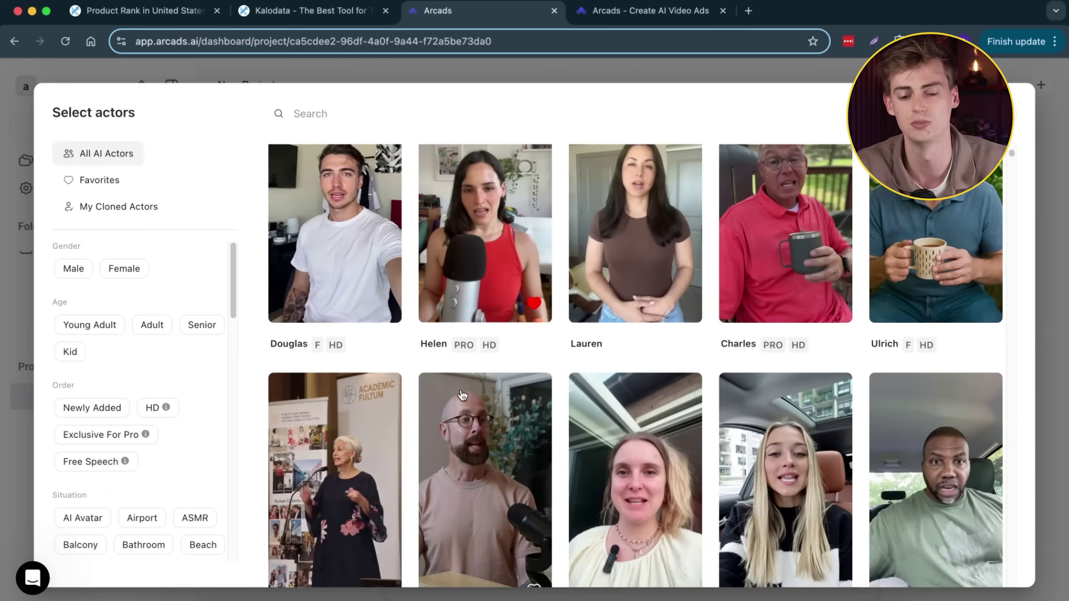
{"action": "scroll", "coordinate": [526, 278], "scroll_direction": "up", "scroll_amount": 2}
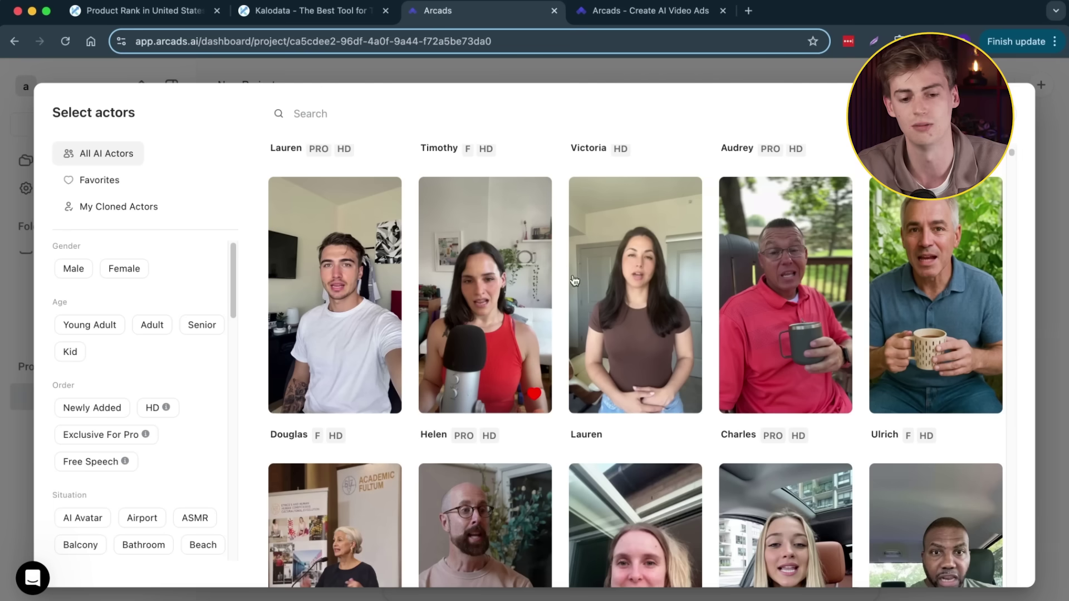
{"action": "scroll", "coordinate": [455, 318], "scroll_direction": "up", "scroll_amount": 9}
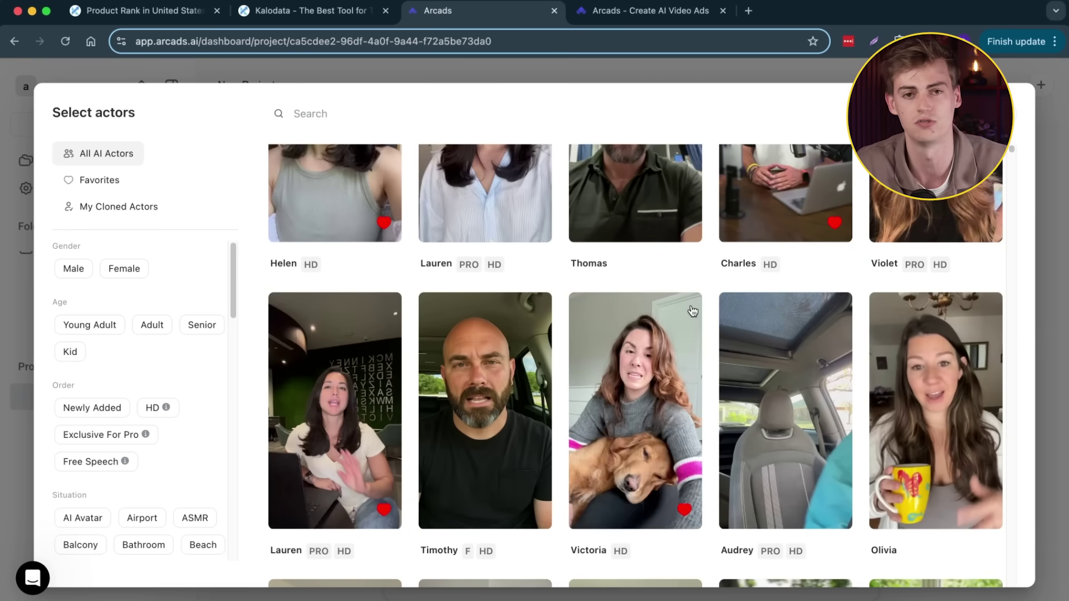
{"action": "scroll", "coordinate": [662, 317], "scroll_direction": "up", "scroll_amount": 3}
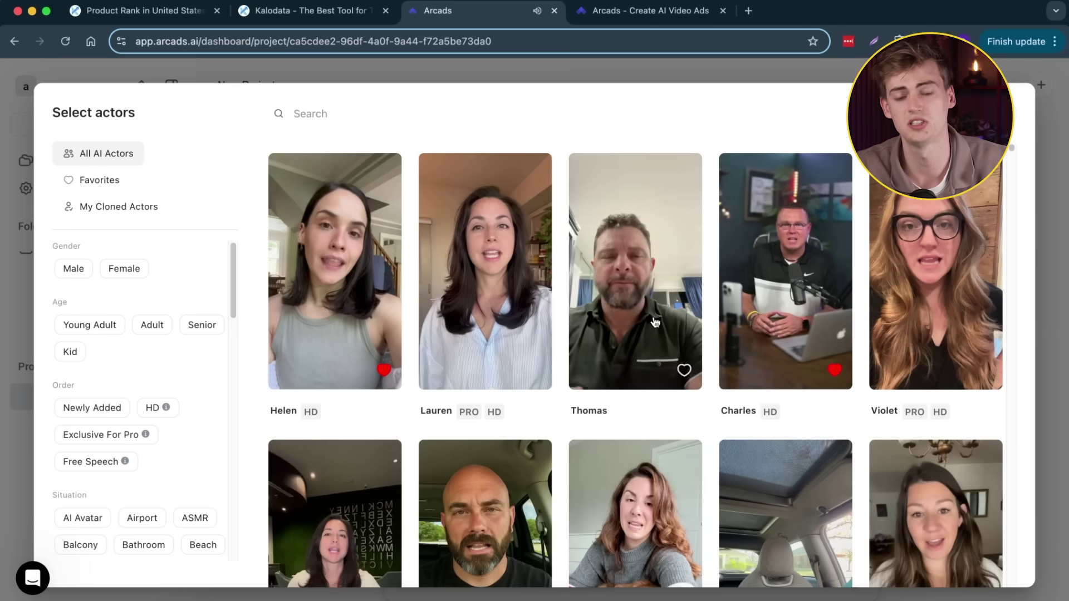
Step: Search actors for 'heather' and pick the first Heather card
{"action": "left_click", "coordinate": [325, 110]}
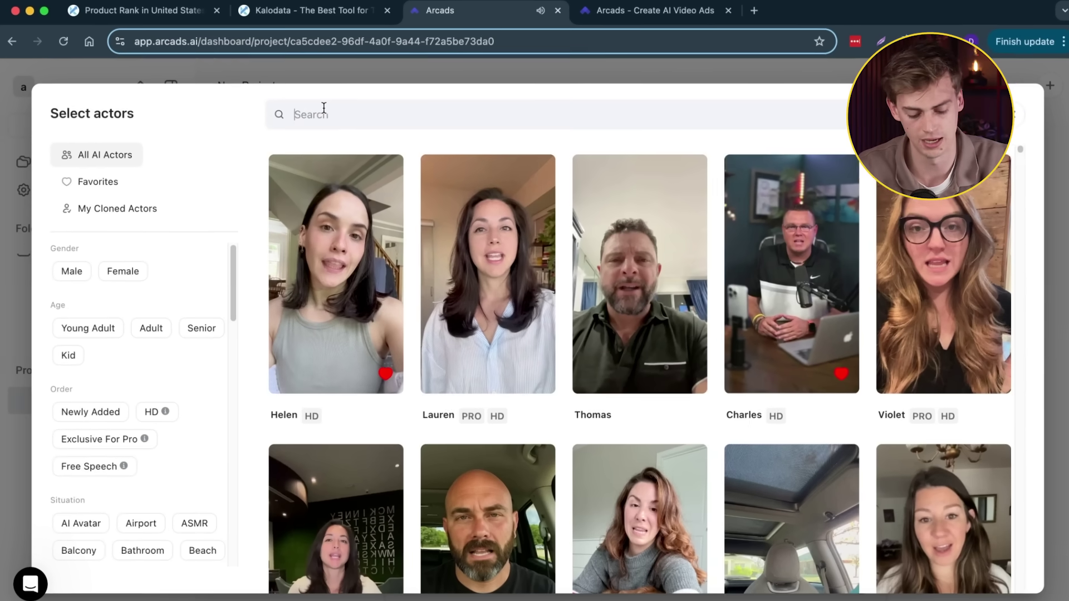
{"action": "type", "text": "heather"}
{"action": "left_click", "coordinate": [446, 374]}
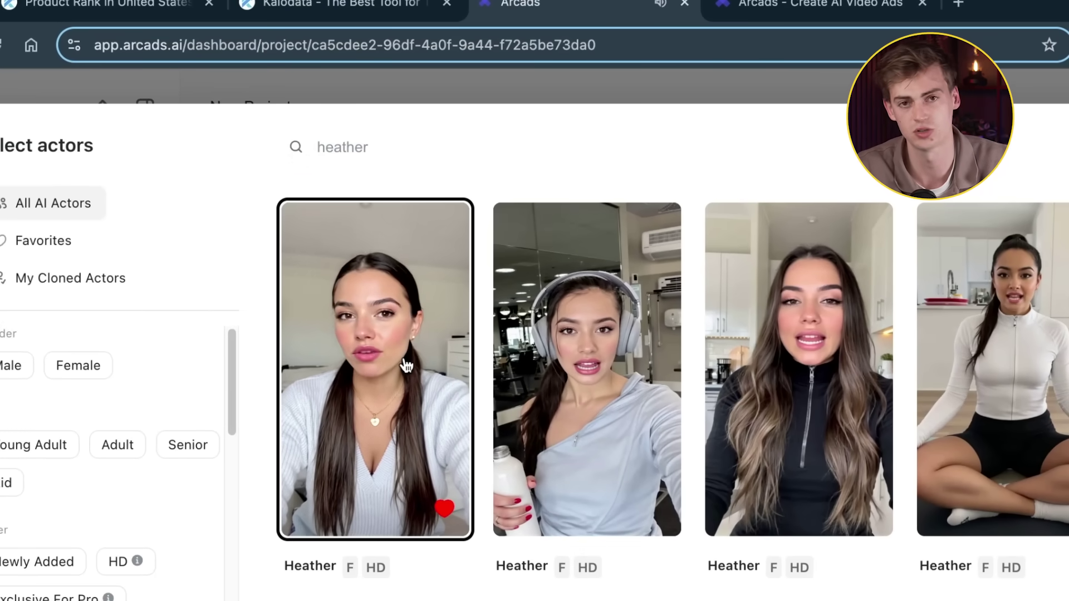
Step: Capture a region screenshot of the first Heather actor card with Cmd+Shift+4
{"action": "key", "text": "super+shift+4"}
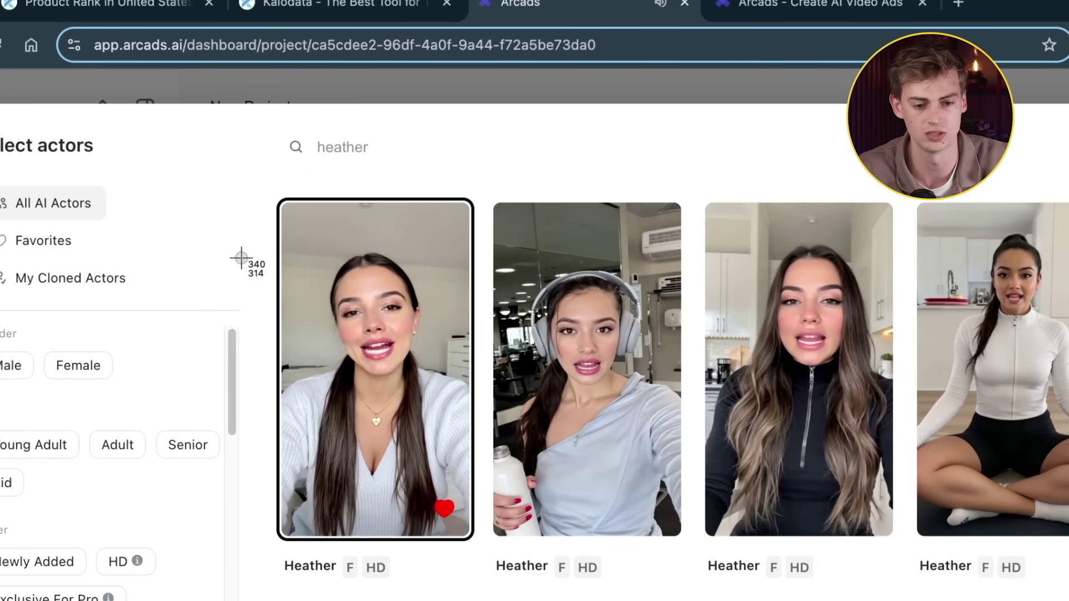
{"action": "left_click_drag", "start_coordinate": [286, 210], "coordinate": [462, 522]}
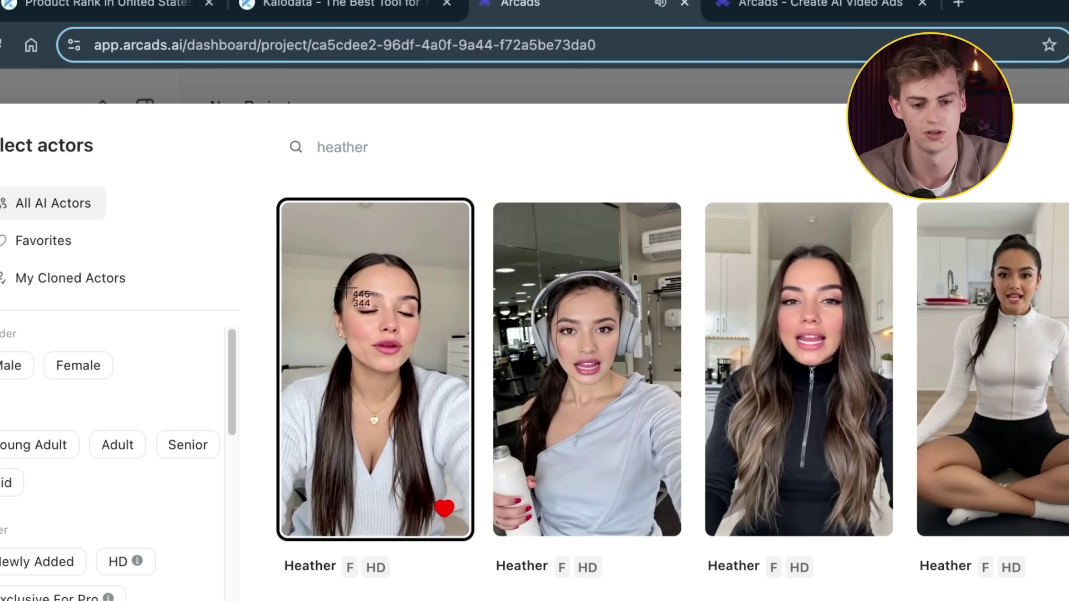
{"action": "left_click_drag", "start_coordinate": [299, 209], "coordinate": [445, 501]}
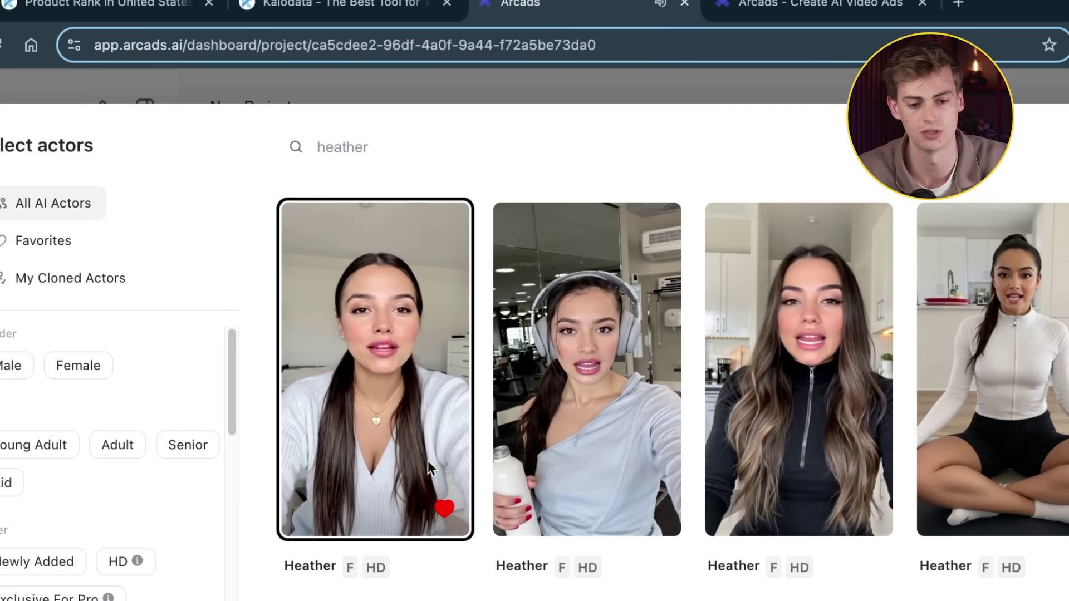
{"action": "key", "text": "super+shift+4"}
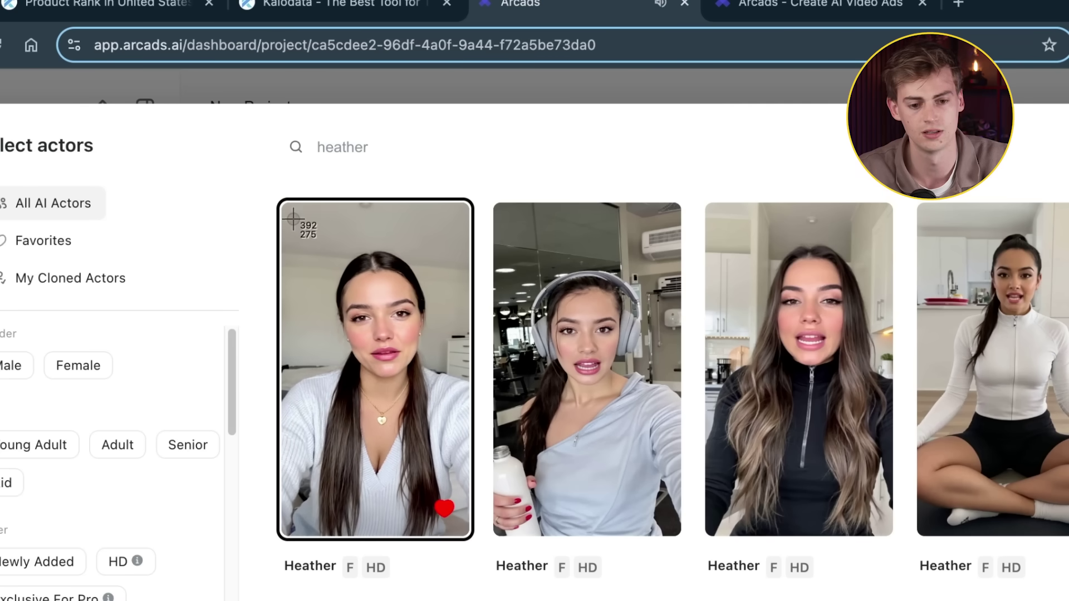
{"action": "left_click_drag", "start_coordinate": [294, 217], "coordinate": [452, 473]}
{"action": "left_click_drag", "start_coordinate": [462, 523], "coordinate": [462, 524]}
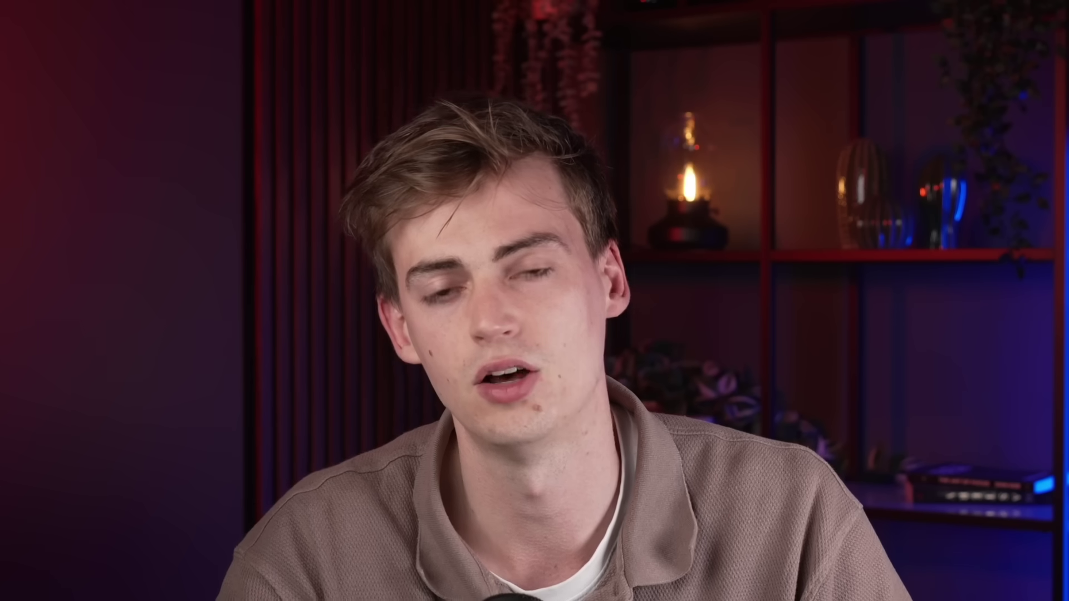